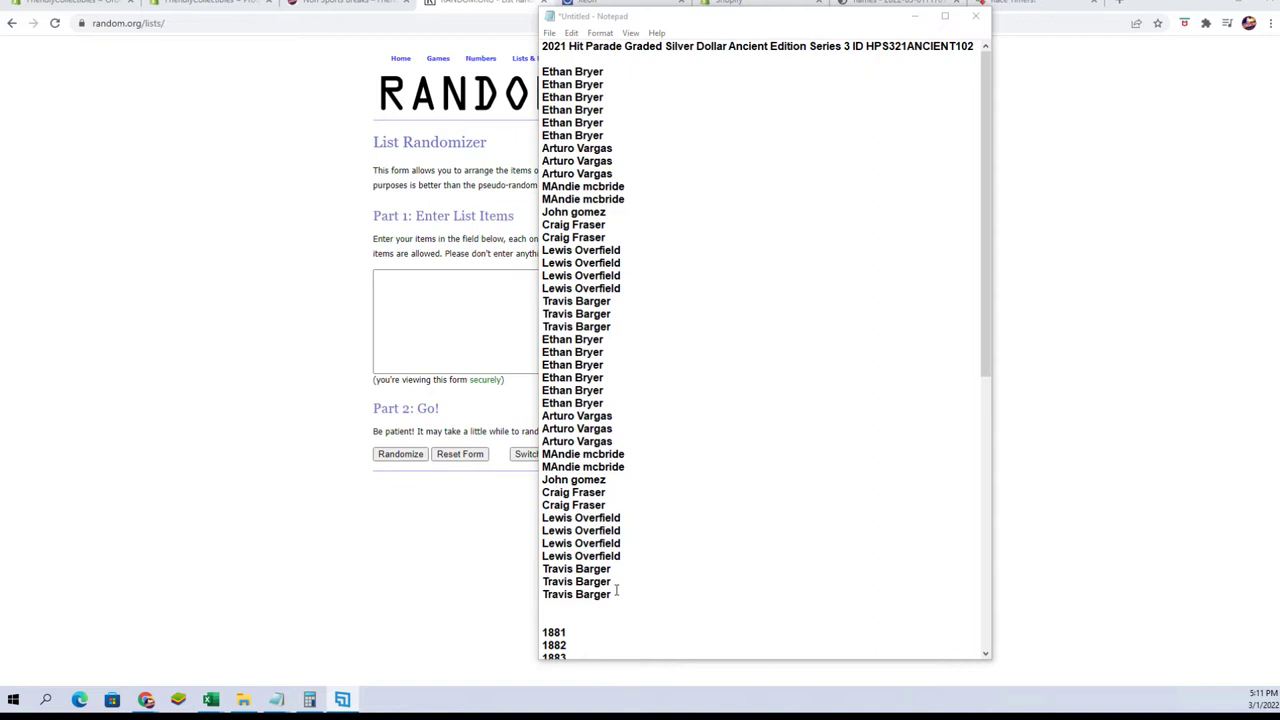
mouse_move(616, 592)
mouse_down()
mouse_move(545, 72)
mouse_move(610, 160)
mouse_move(626, 597)
mouse_up()
right_click(551, 71)
click(546, 72)
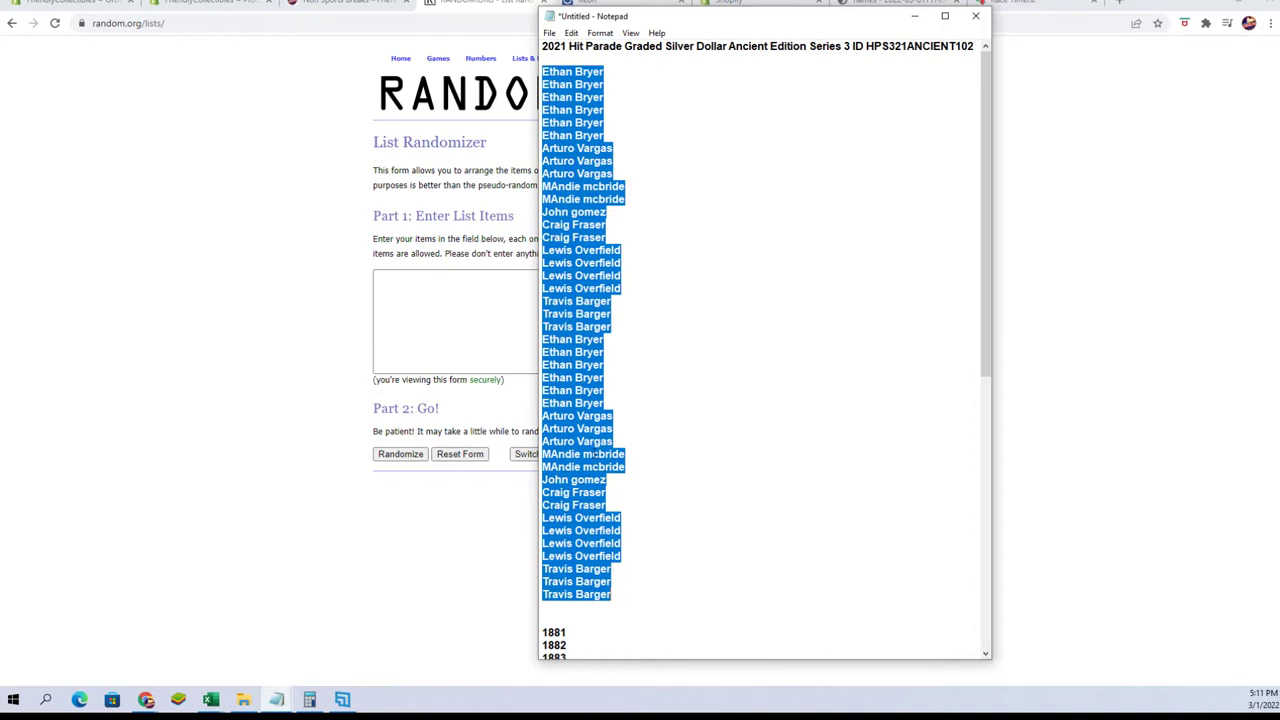
right_click(594, 453)
click(610, 478)
Step: Paste the 42 owner names into the List Randomizer, randomize them, and reshuffle once more
click(438, 332)
right_click(408, 292)
click(443, 397)
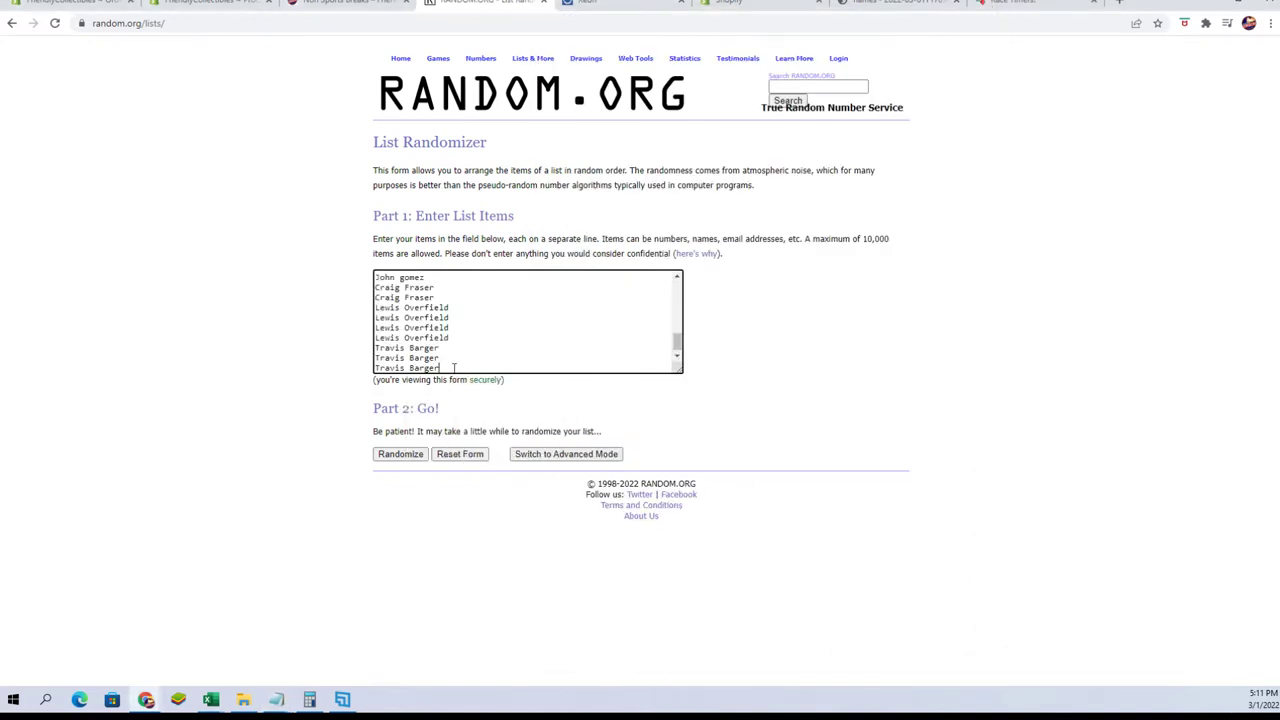
click(391, 453)
scroll(290, 398, down, 2)
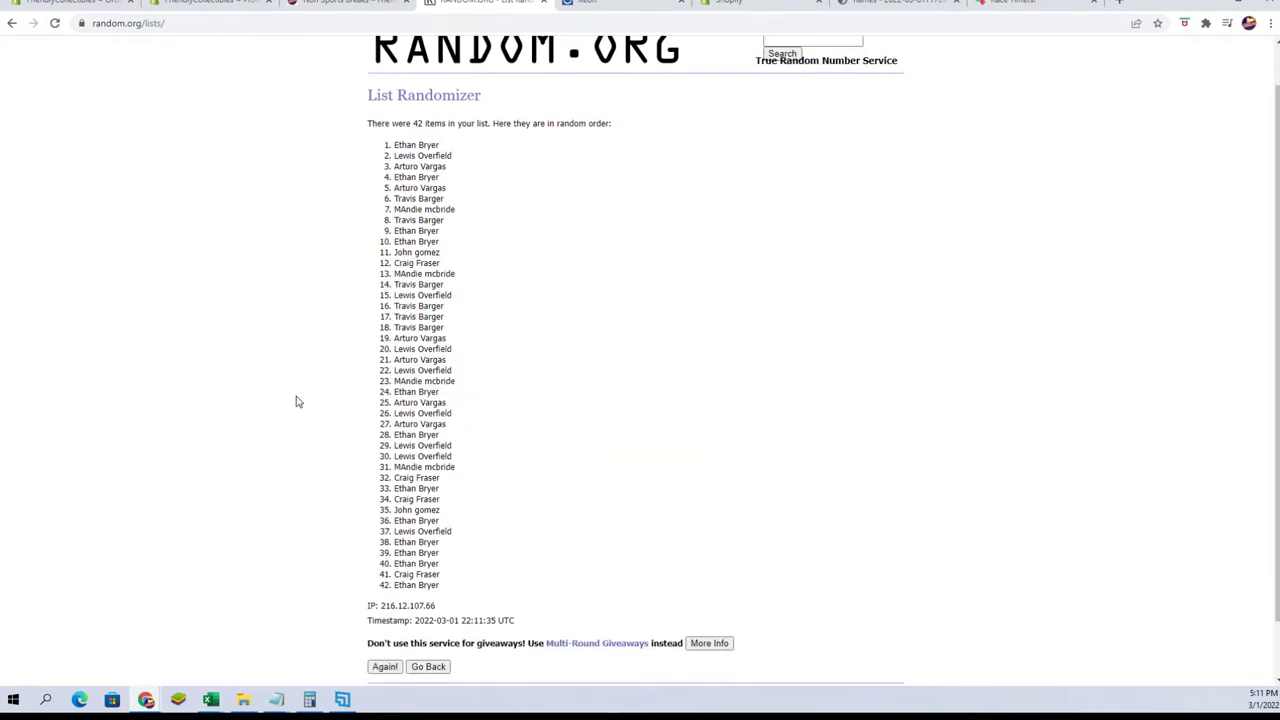
click(386, 603)
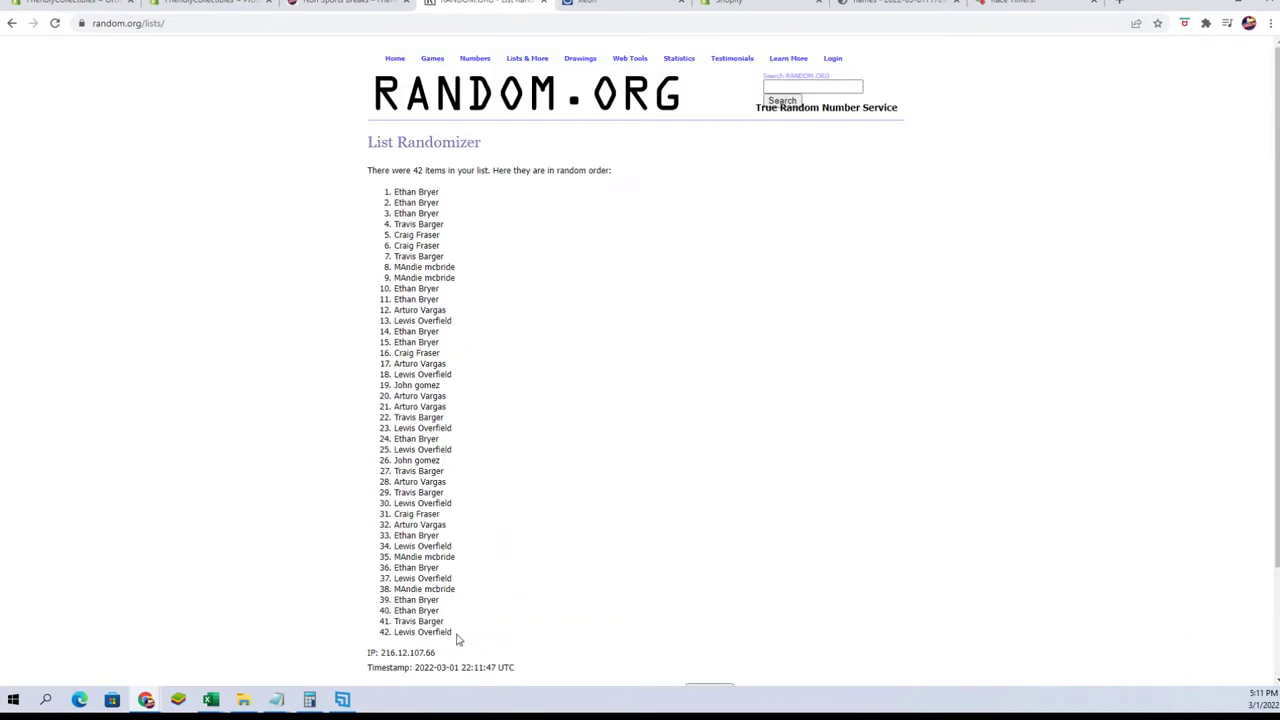
Step: Copy the whole shuffled owner-name list from RANDOM.ORG
drag(458, 640, 386, 196)
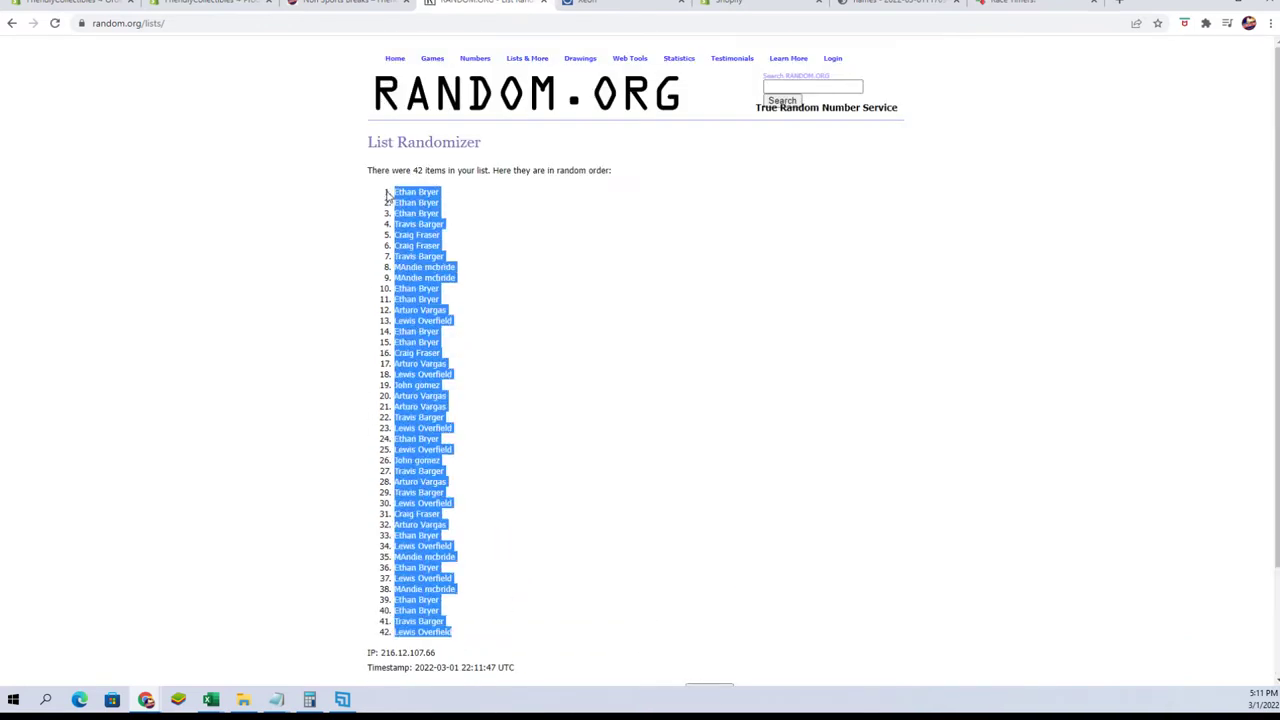
right_click(416, 194)
click(423, 205)
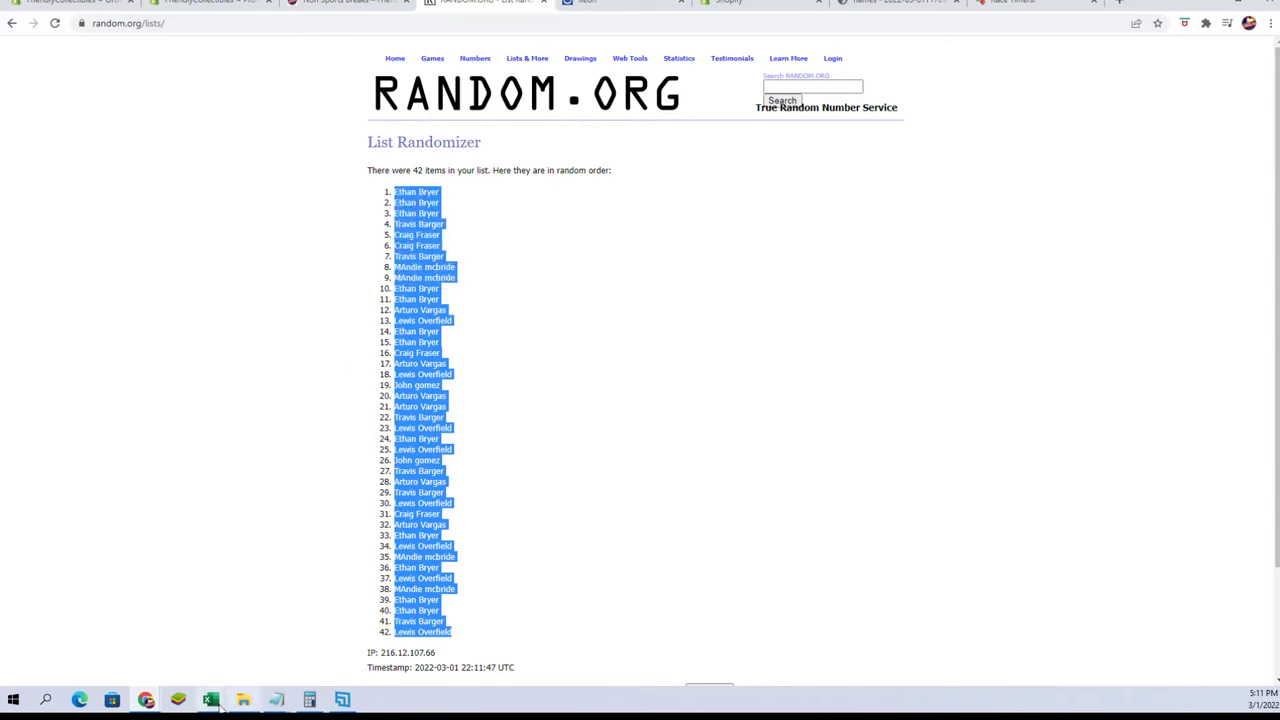
Step: Paste the names as Text into cell A2 of the YEARS sheet via Paste Special
mouse_move(215, 700)
click(240, 640)
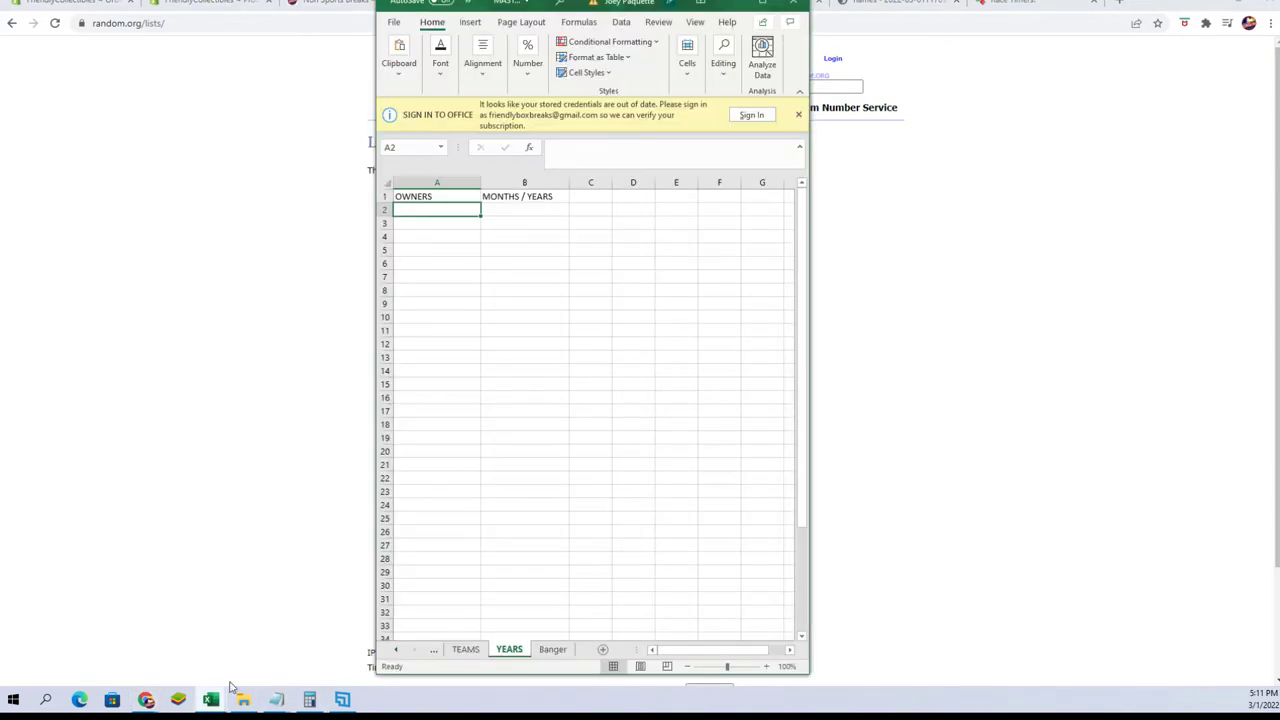
right_click(418, 206)
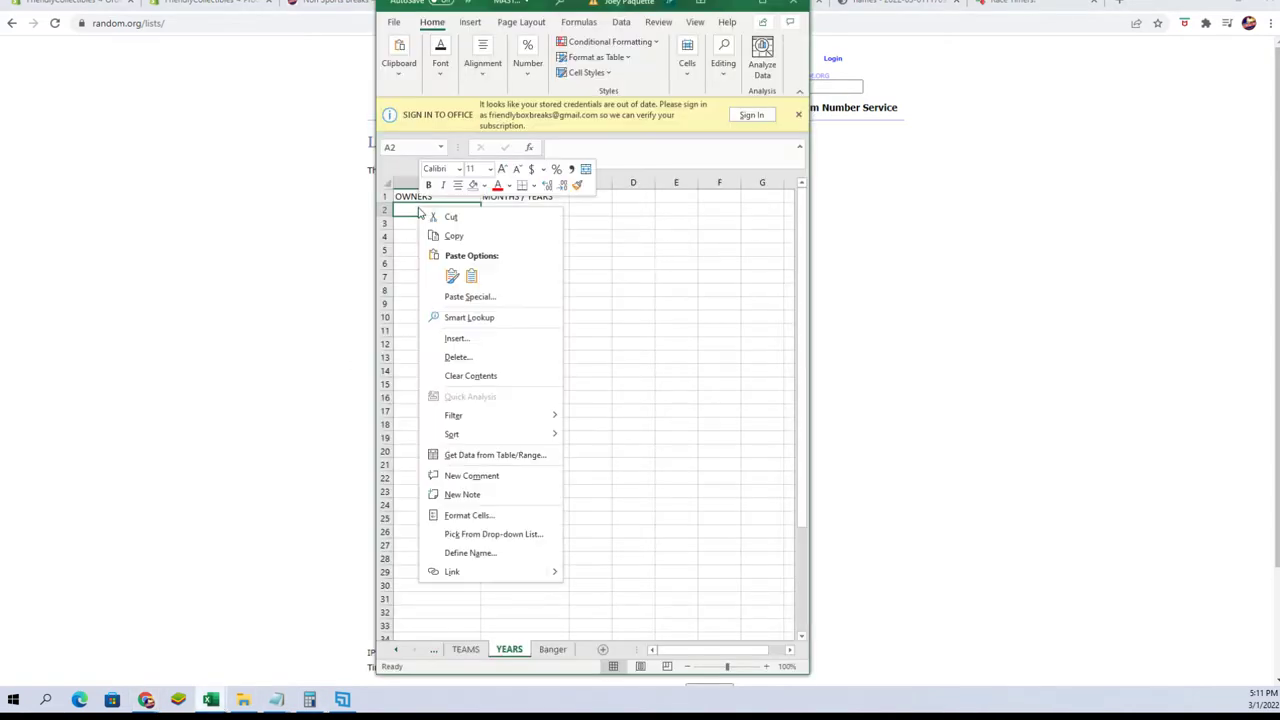
click(472, 297)
click(365, 225)
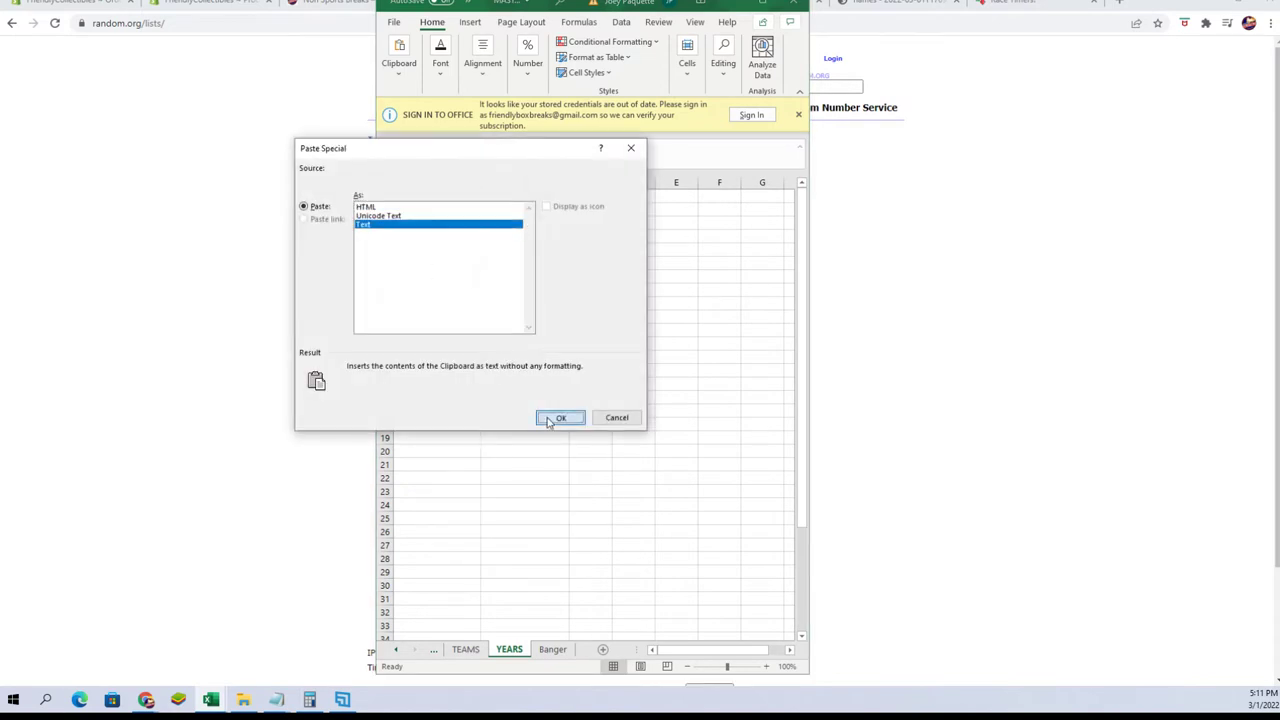
click(560, 417)
Step: Open an empty List Randomizer and copy the years 1881 through 1923 from Notepad
click(842, 343)
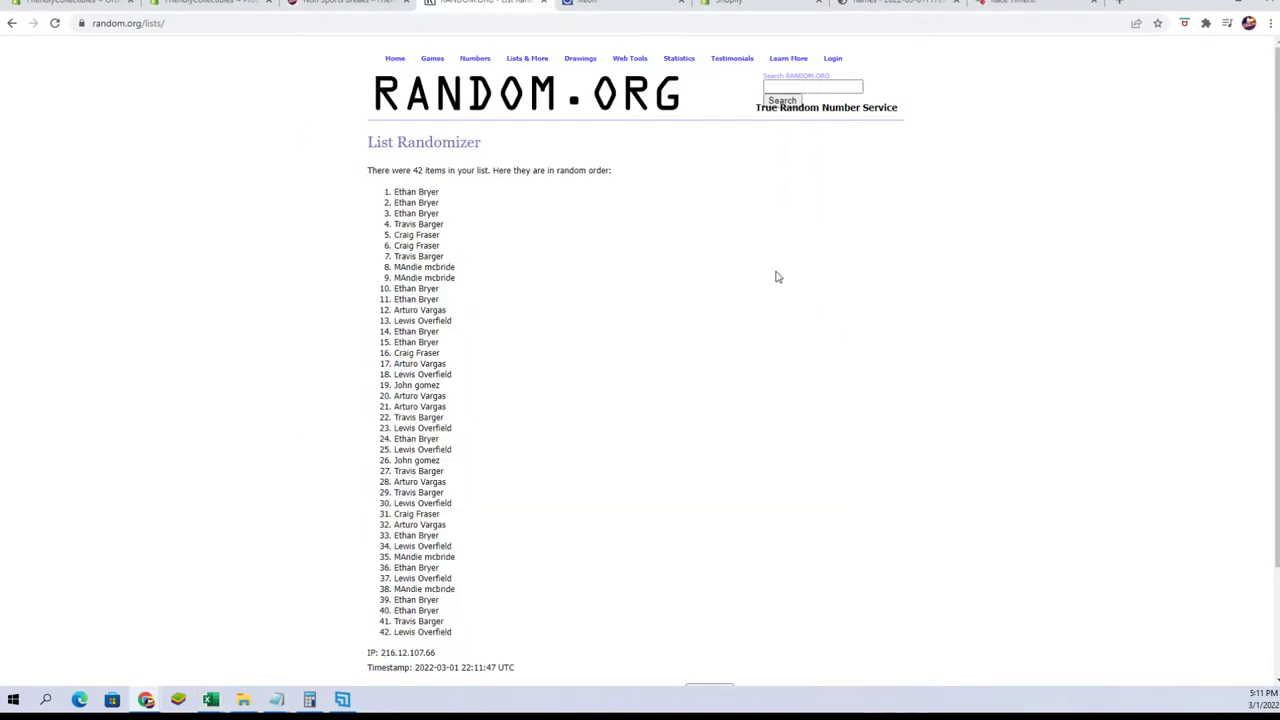
click(526, 75)
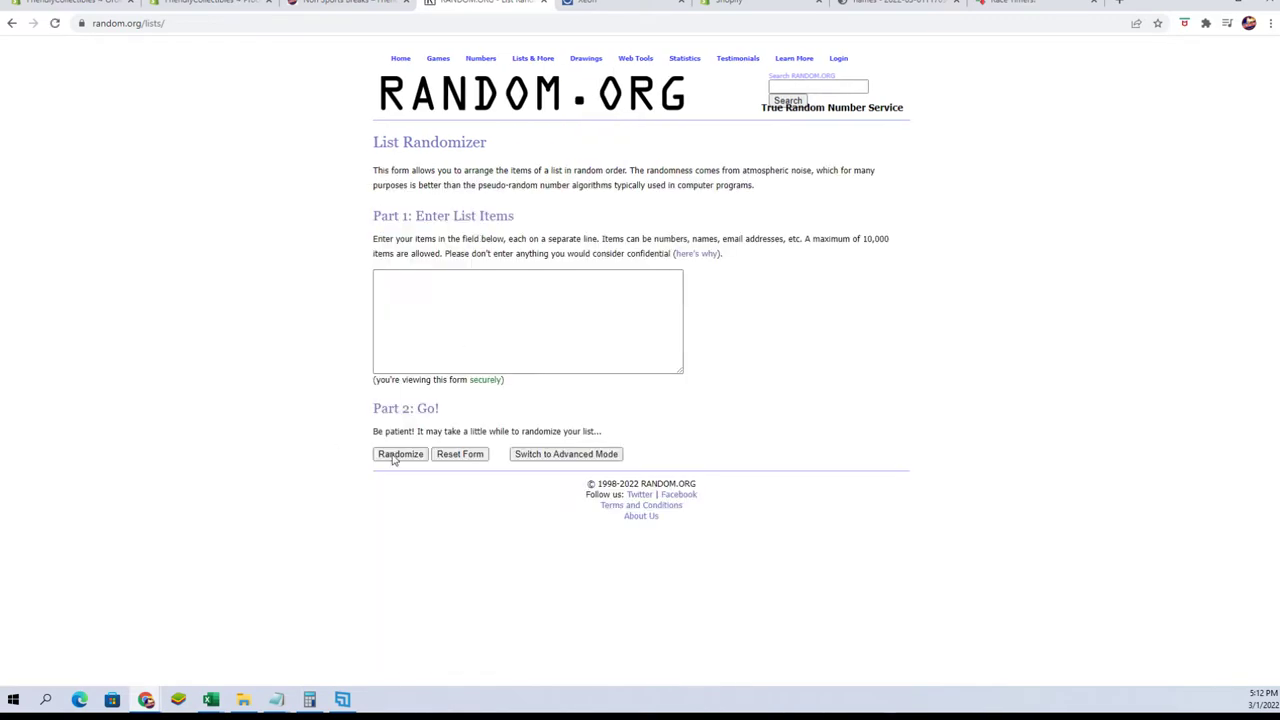
mouse_move(278, 695)
click(315, 640)
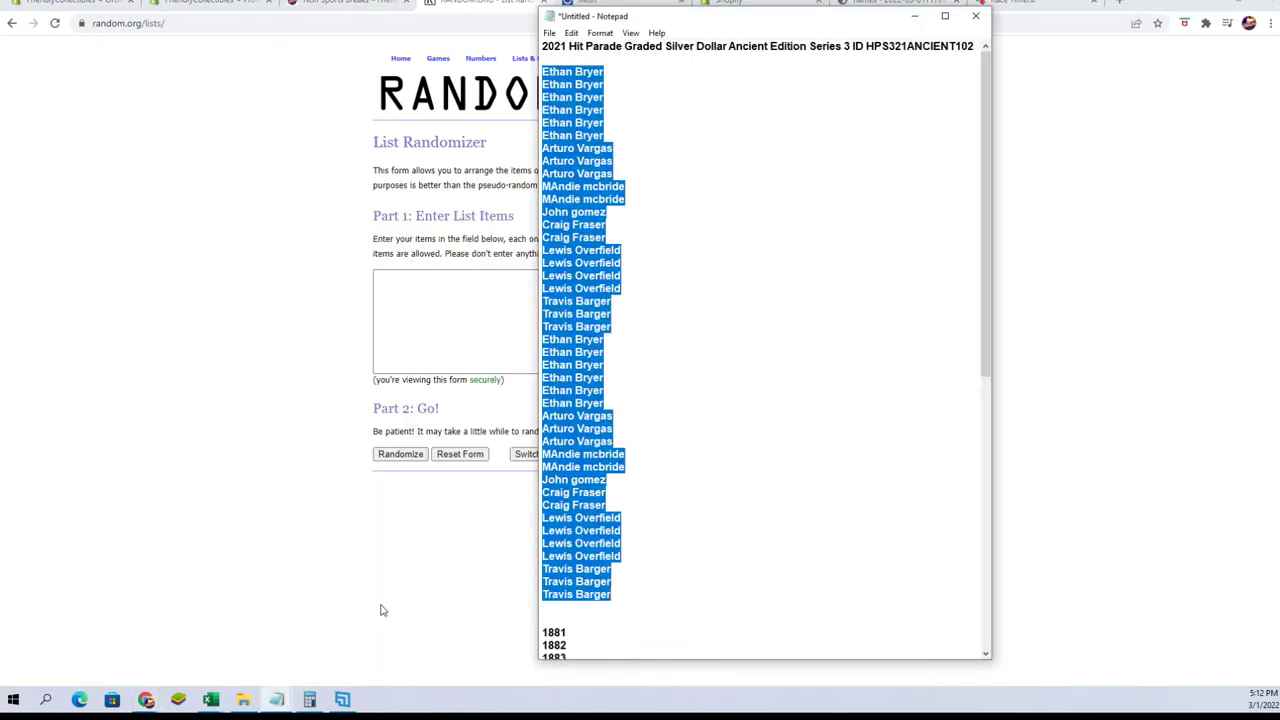
scroll(673, 481, down, 4)
drag(541, 479, 591, 645)
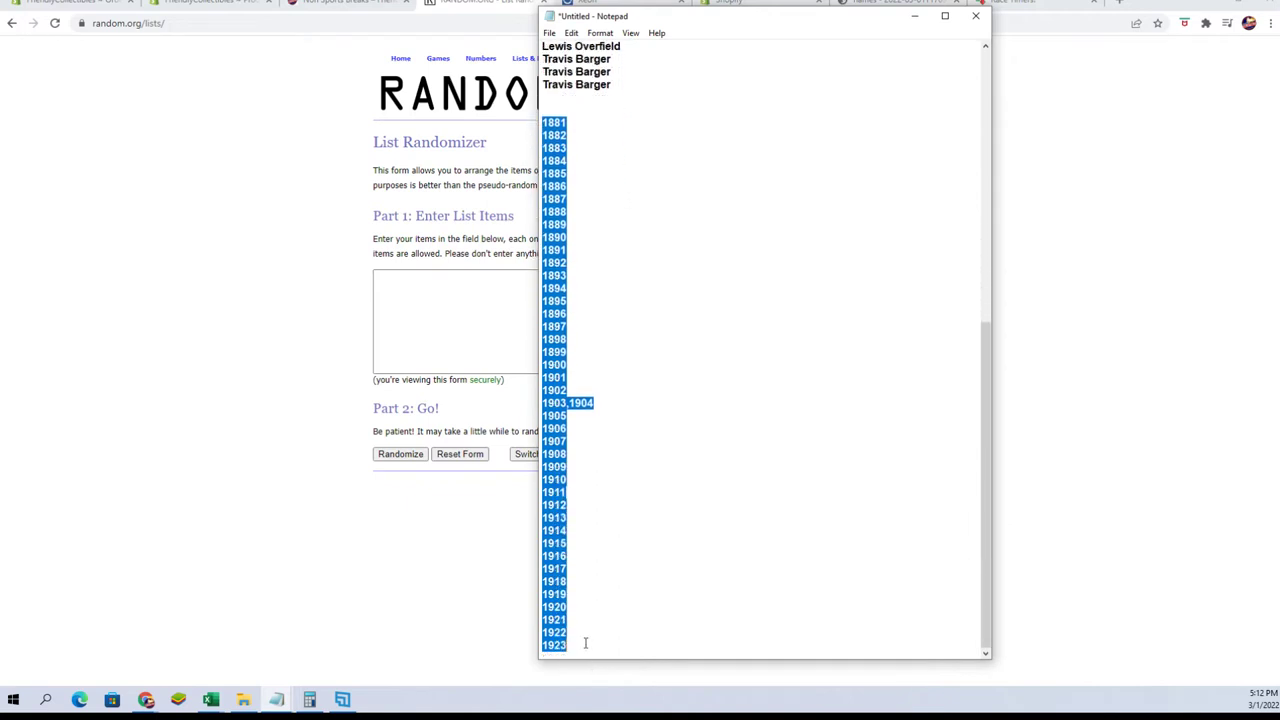
right_click(549, 281)
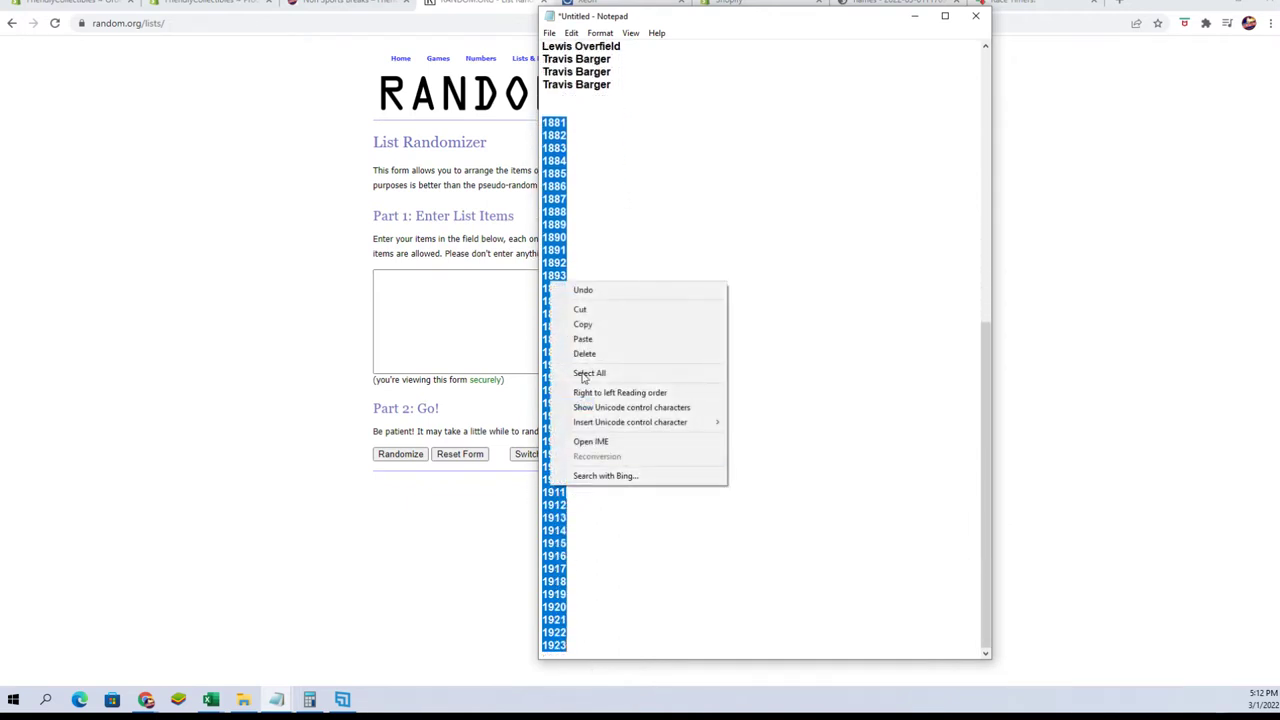
click(586, 325)
Step: Paste the years into the randomizer, randomize them, and reshuffle five more times
right_click(408, 307)
click(438, 406)
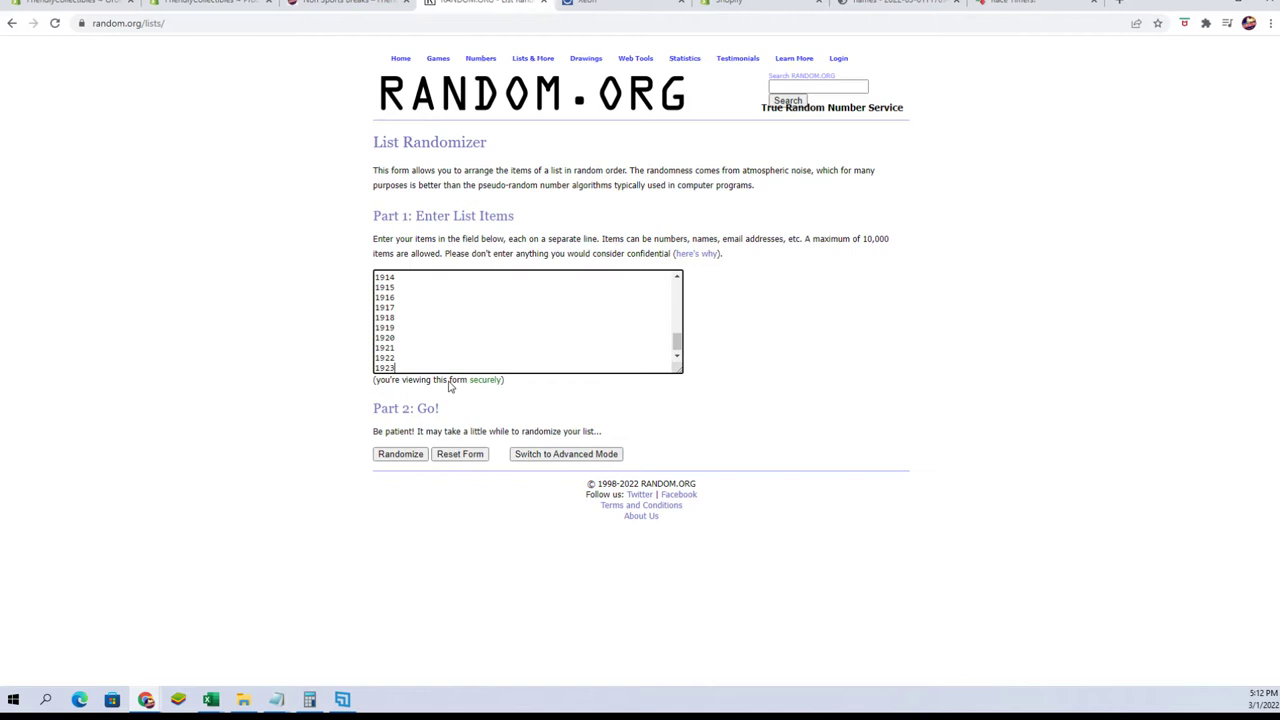
click(399, 455)
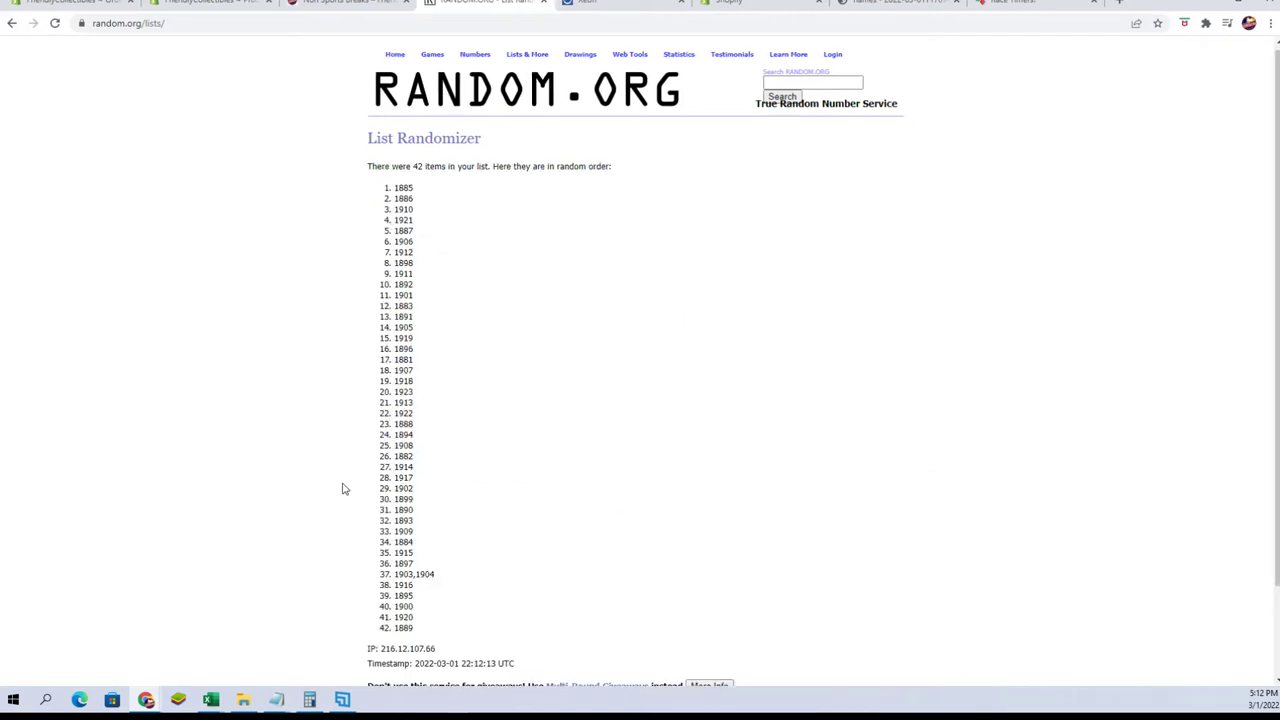
scroll(375, 596, down, 1)
click(380, 602)
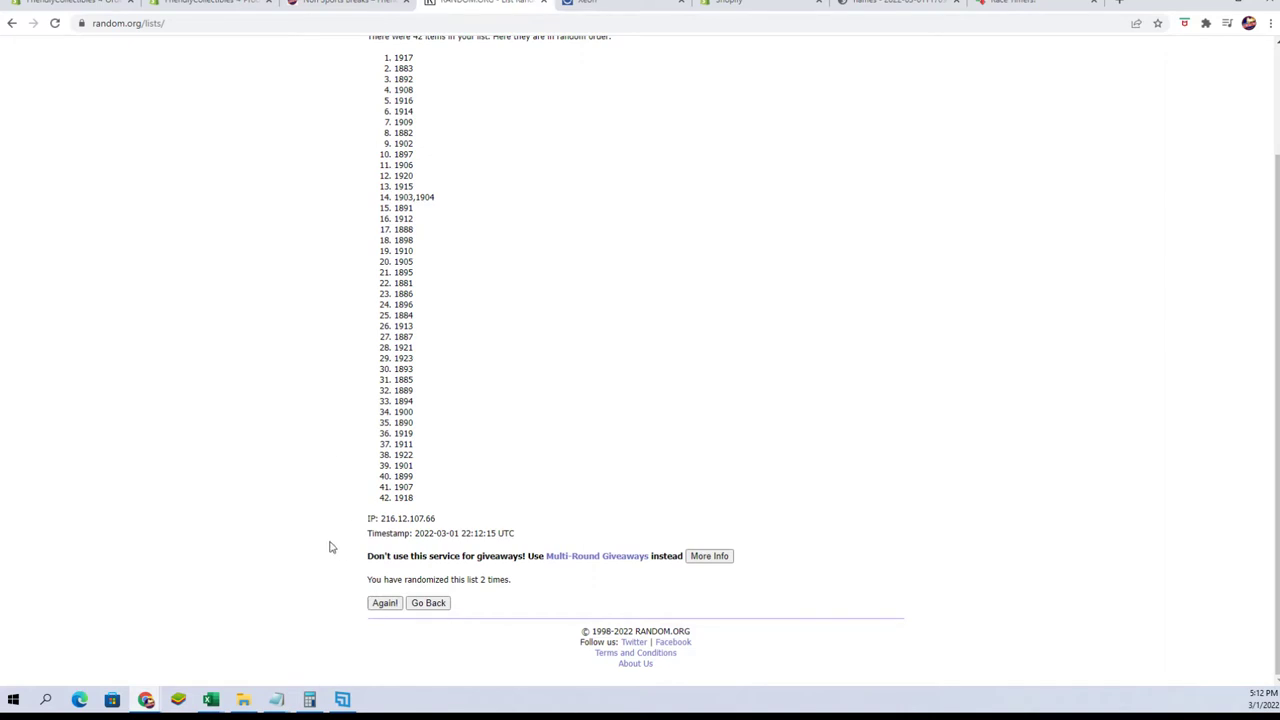
click(382, 603)
scroll(334, 511, down, 2)
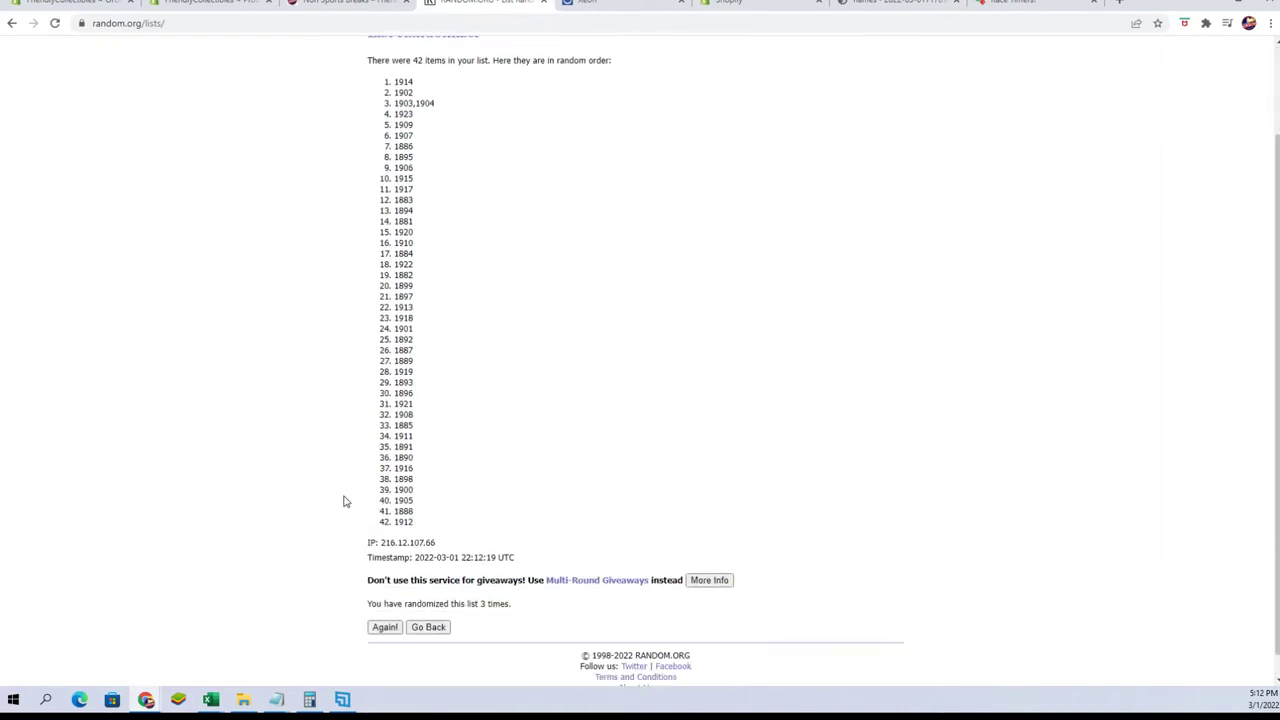
click(385, 604)
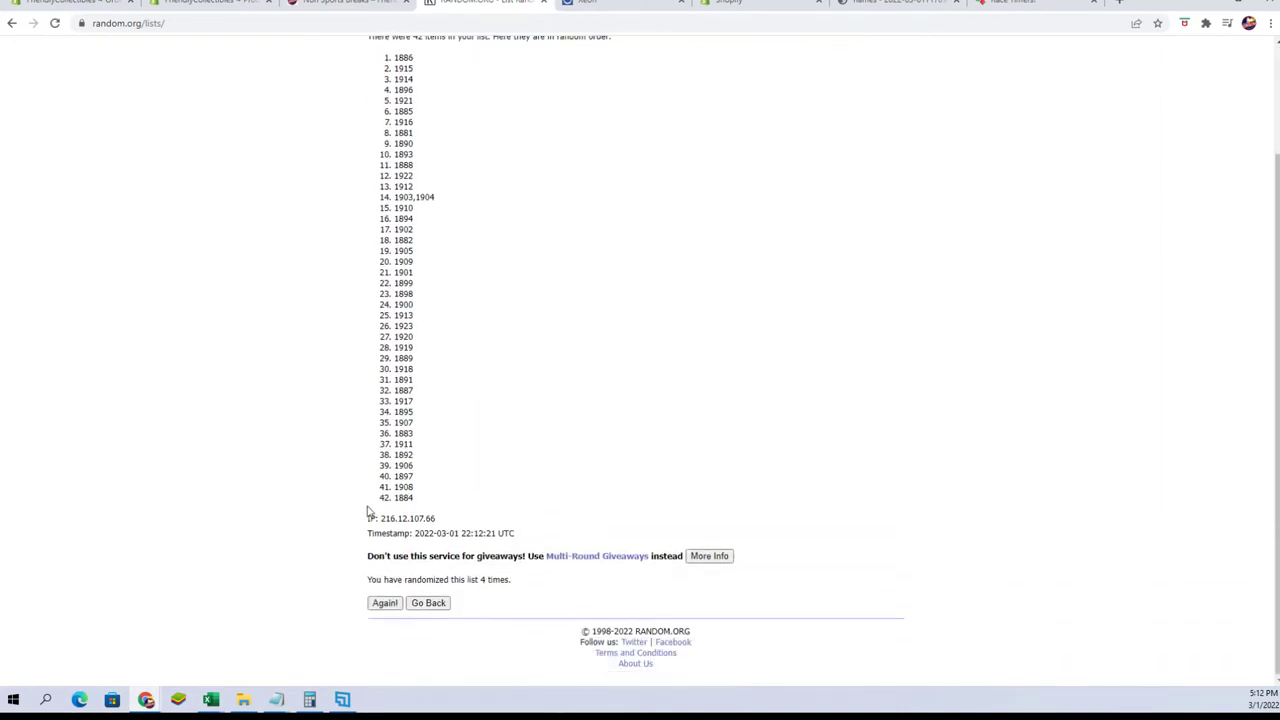
click(383, 604)
scroll(354, 491, down, 2)
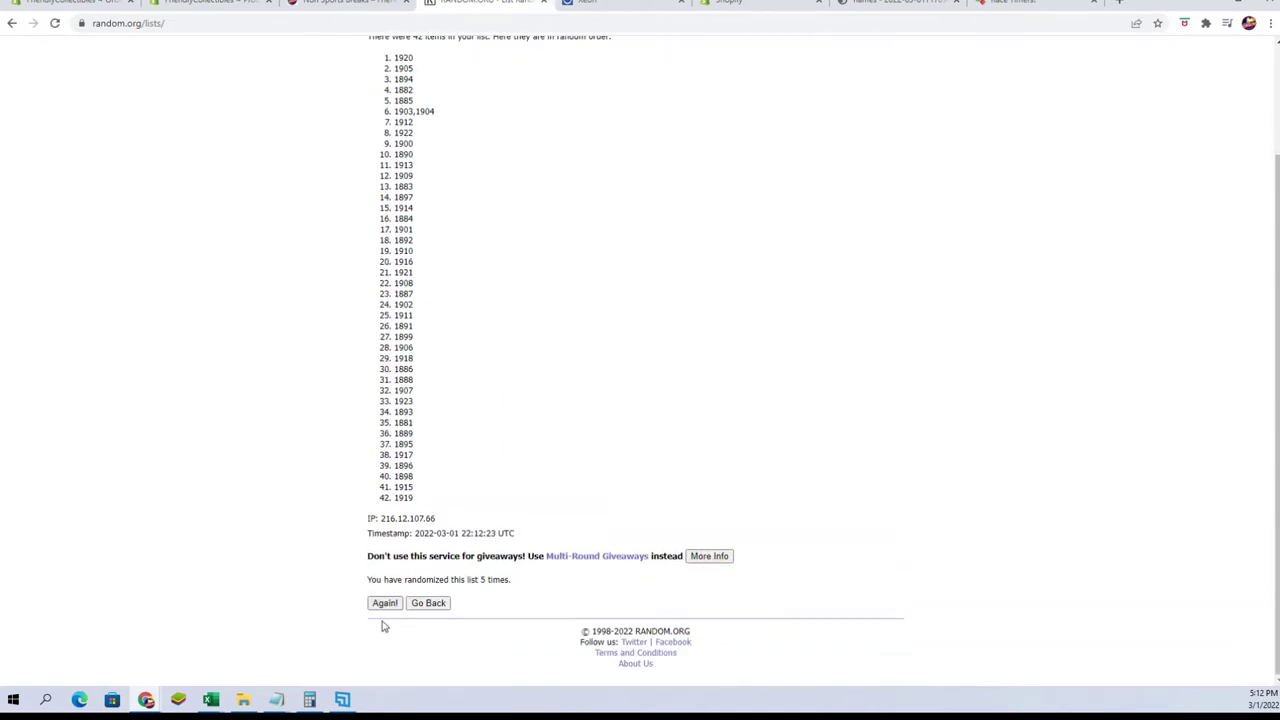
scroll(380, 490, down, 2)
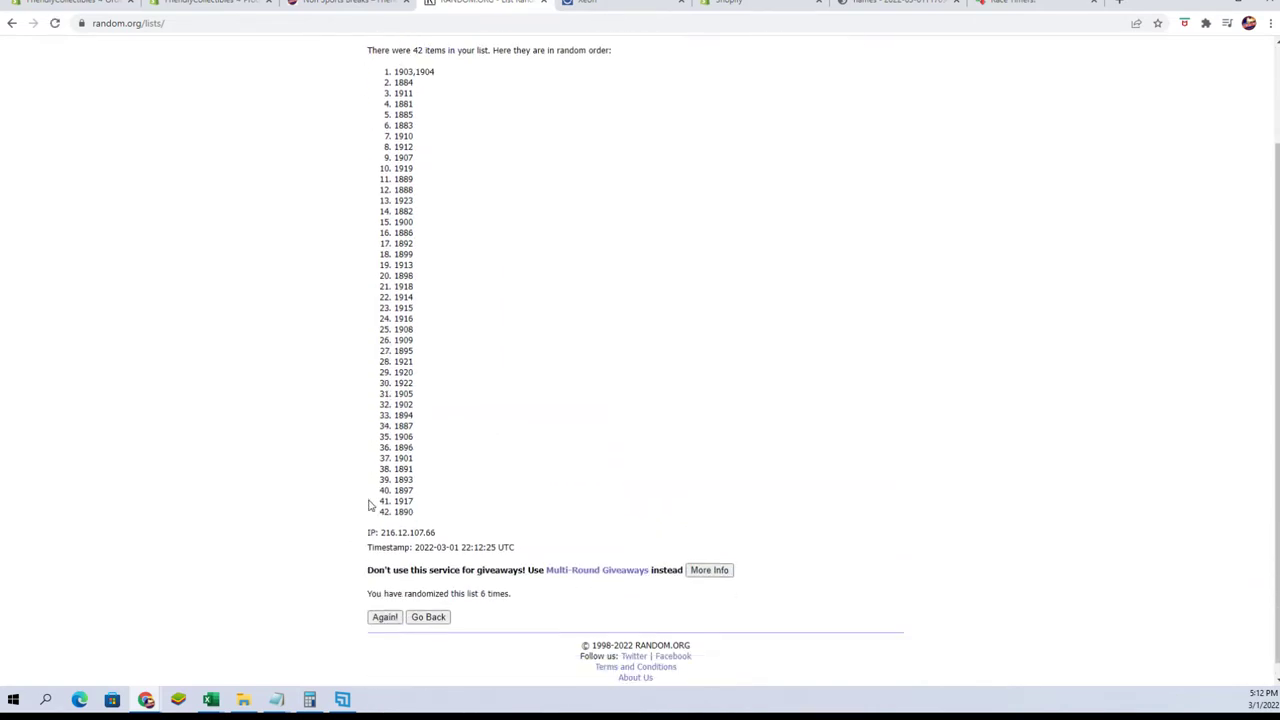
click(383, 604)
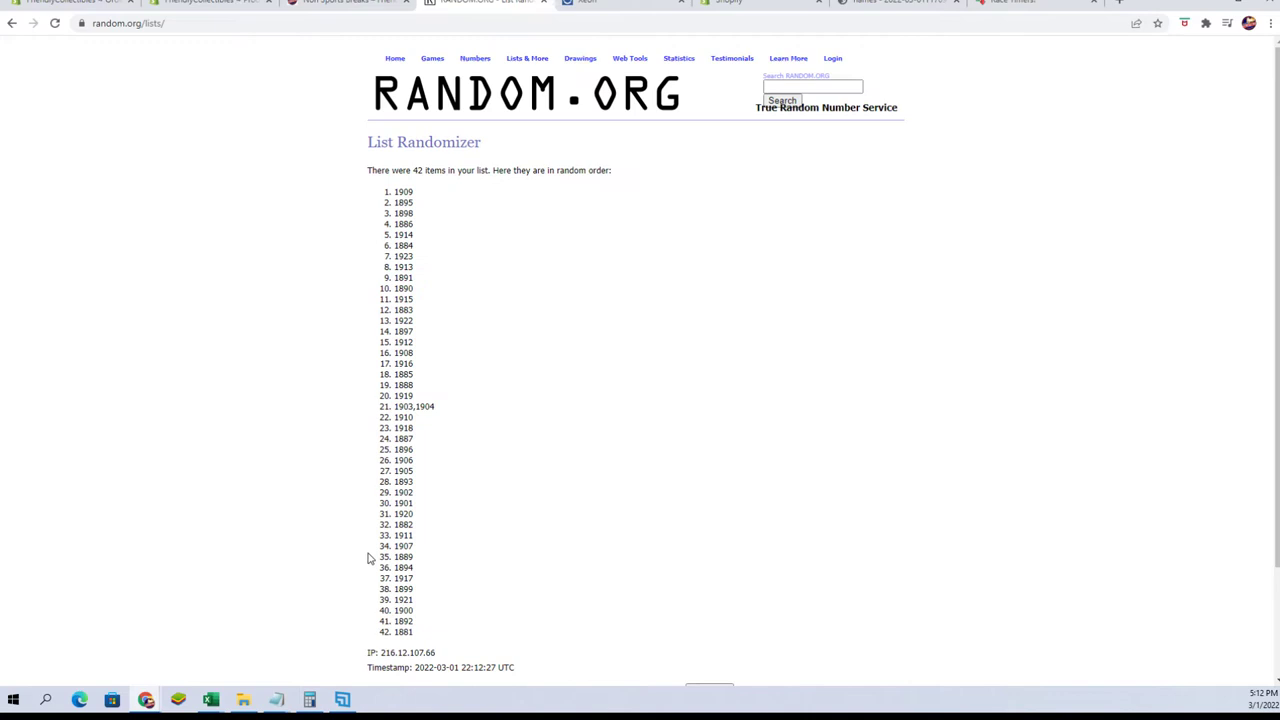
Step: Copy the shuffled list of years from RANDOM.ORG
drag(418, 636, 393, 202)
right_click(398, 190)
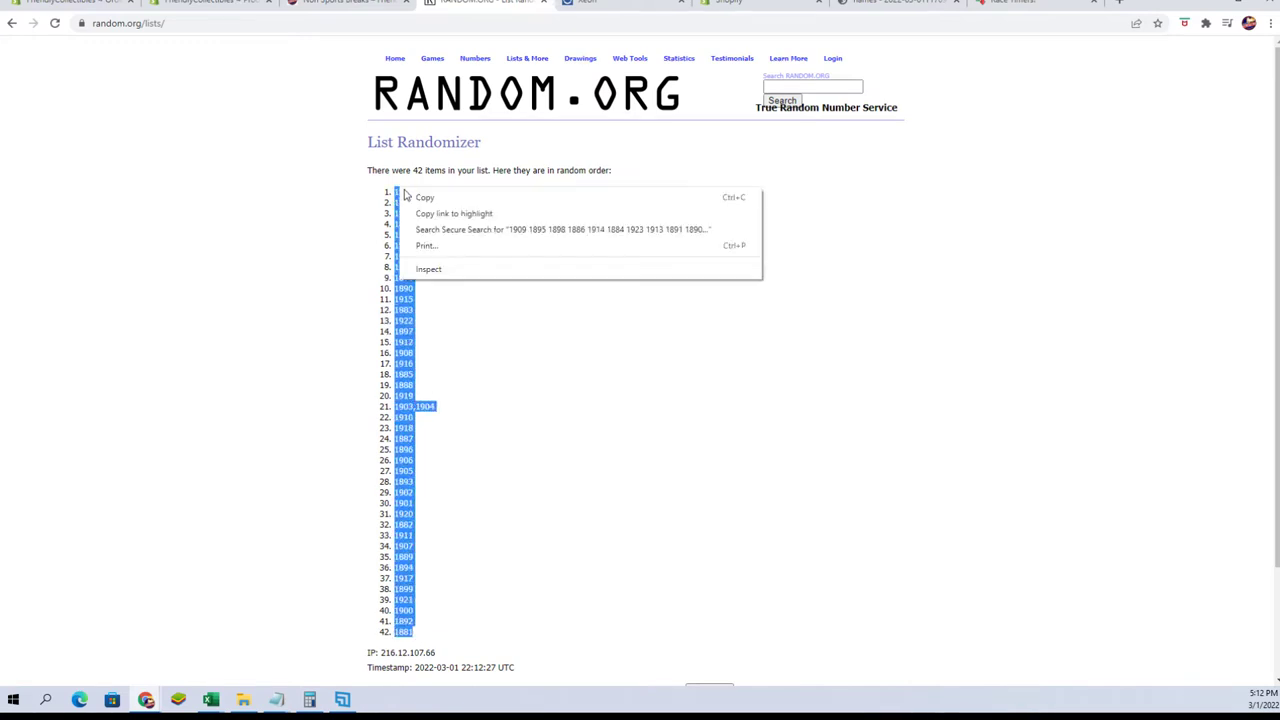
click(423, 197)
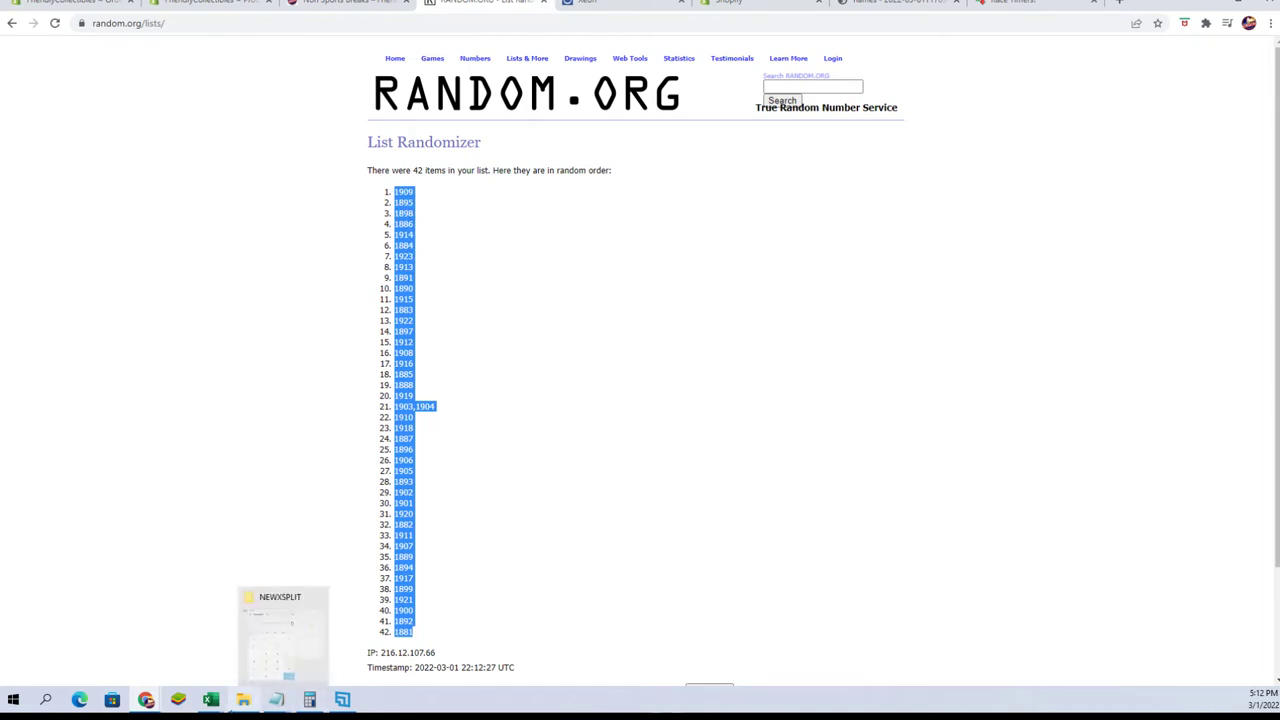
Step: Paste the years as Text into cell B2 of the YEARS sheet via Paste Special
click(255, 640)
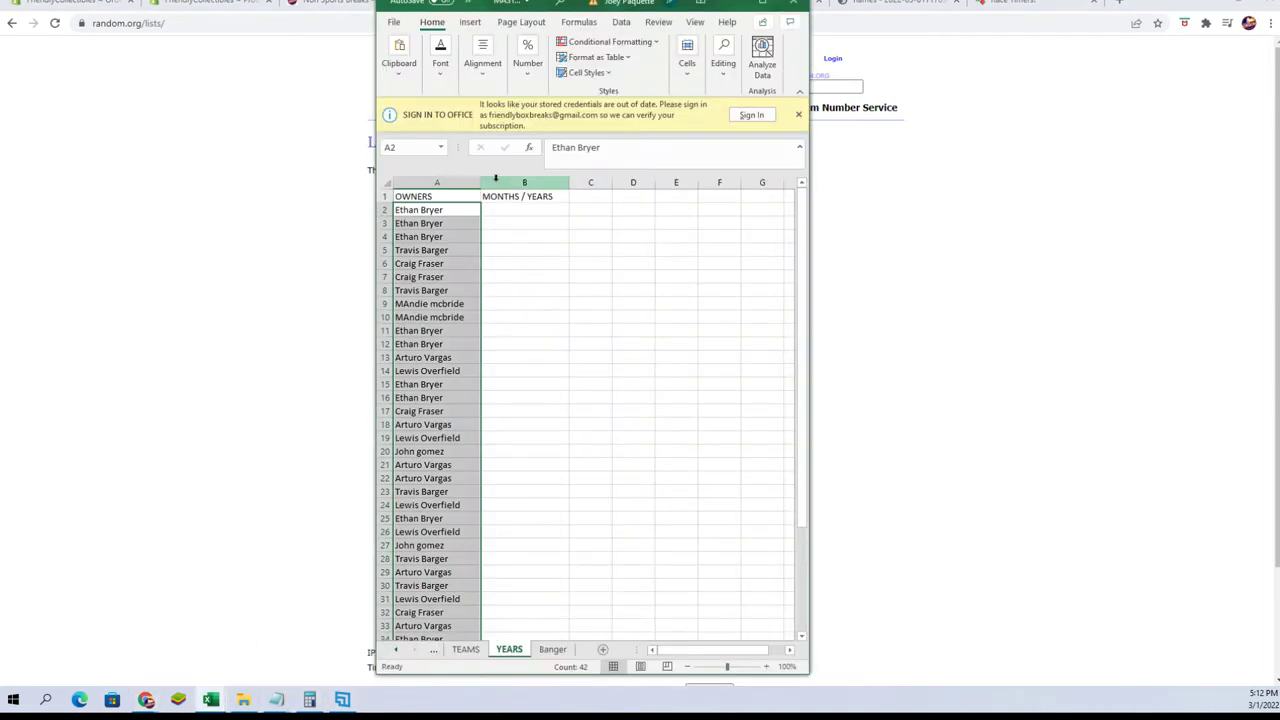
click(497, 208)
right_click(497, 208)
click(560, 298)
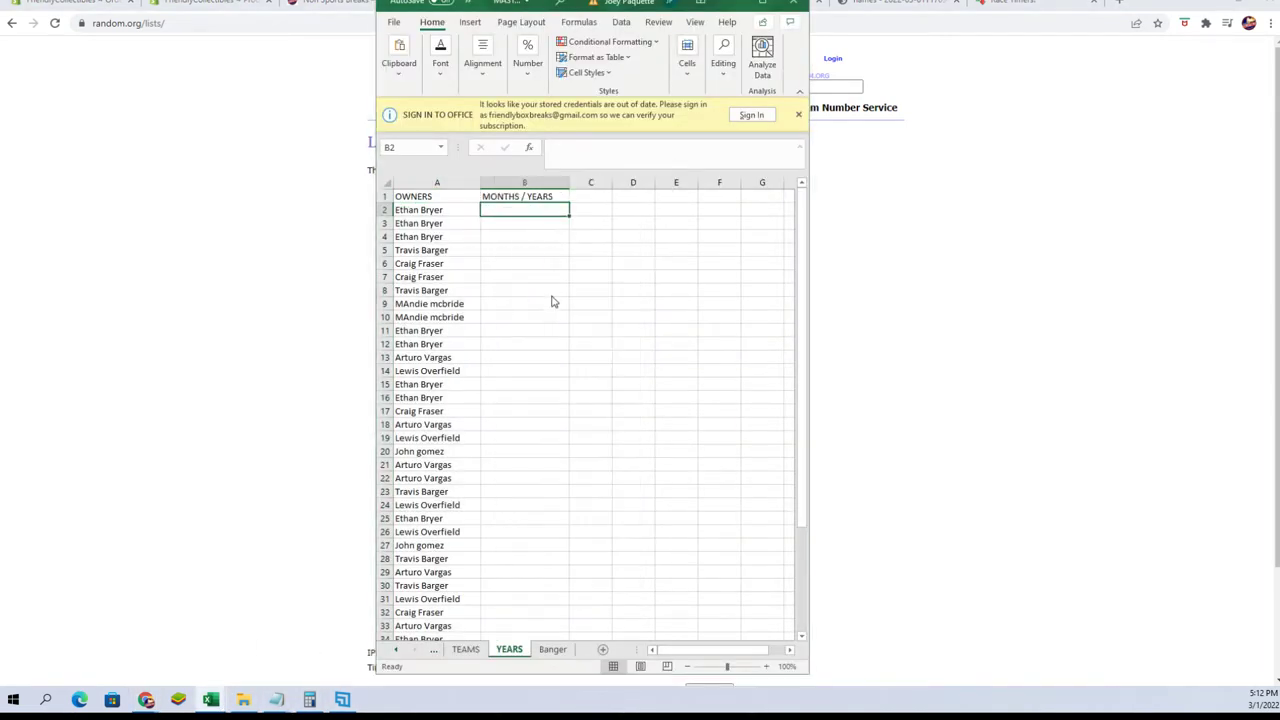
click(461, 229)
click(630, 418)
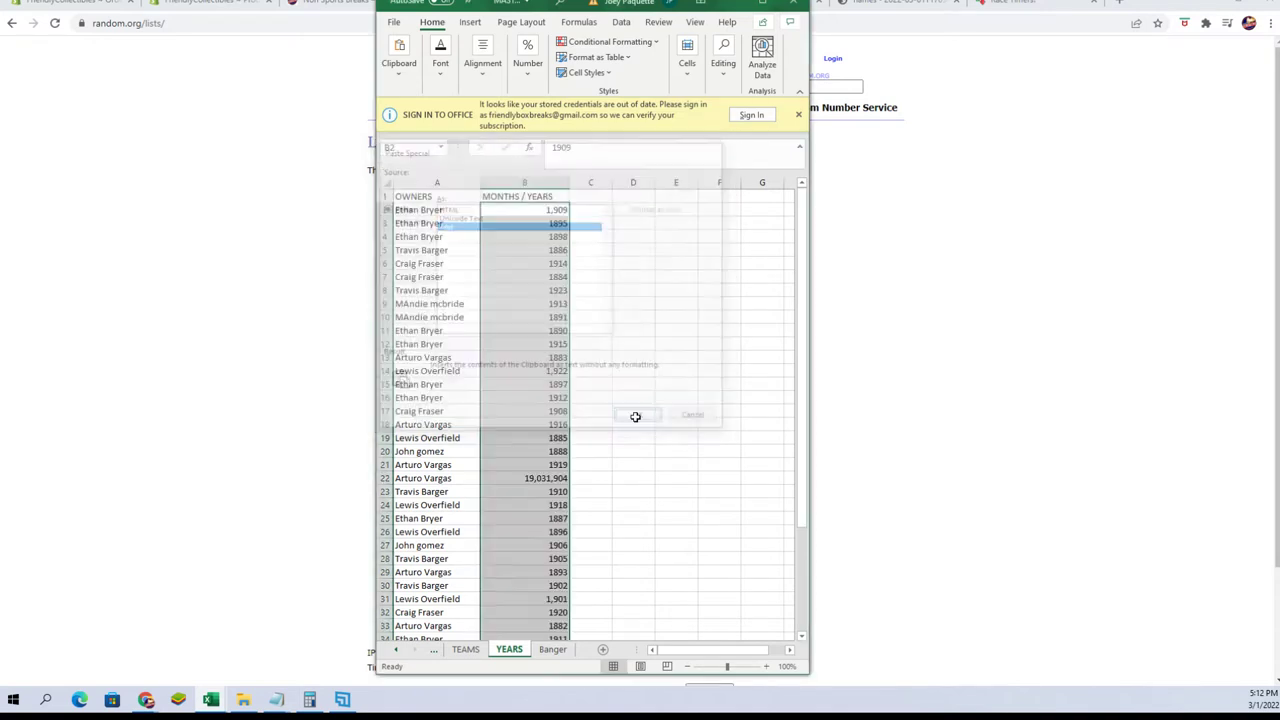
click(420, 198)
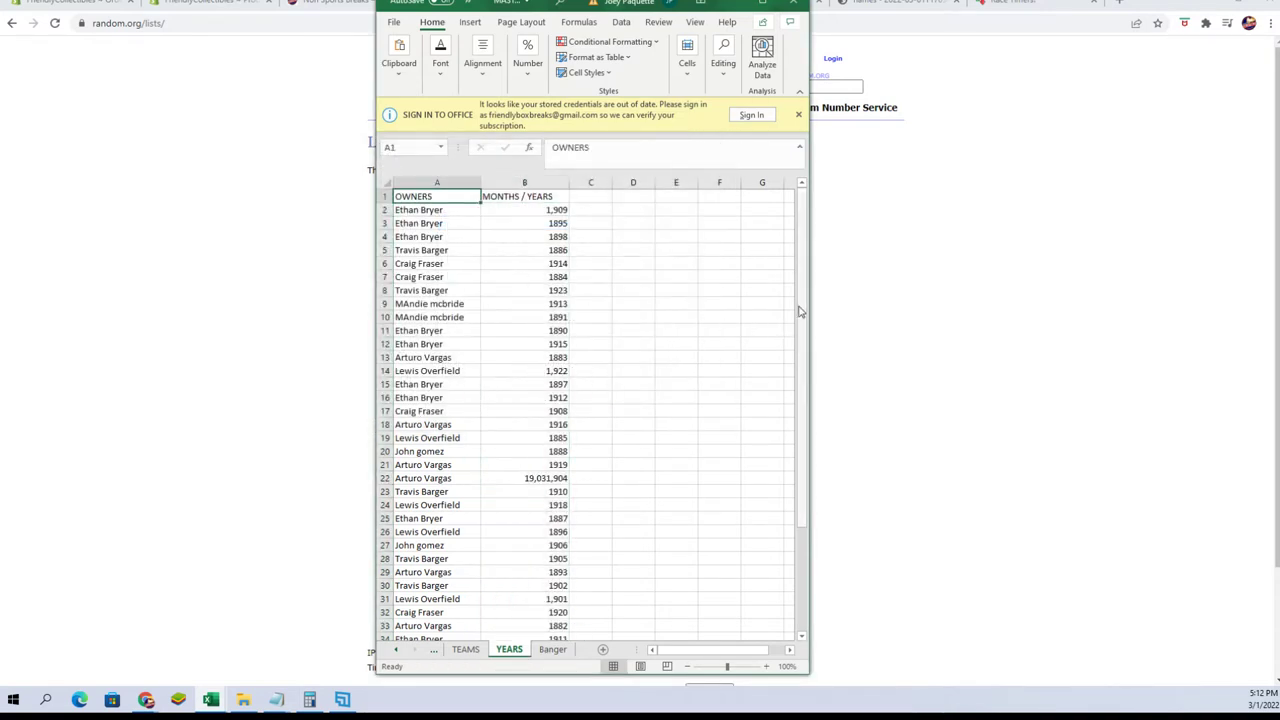
mouse_move(800, 301)
mouse_down()
mouse_move(812, 416)
mouse_move(794, 300)
mouse_up()
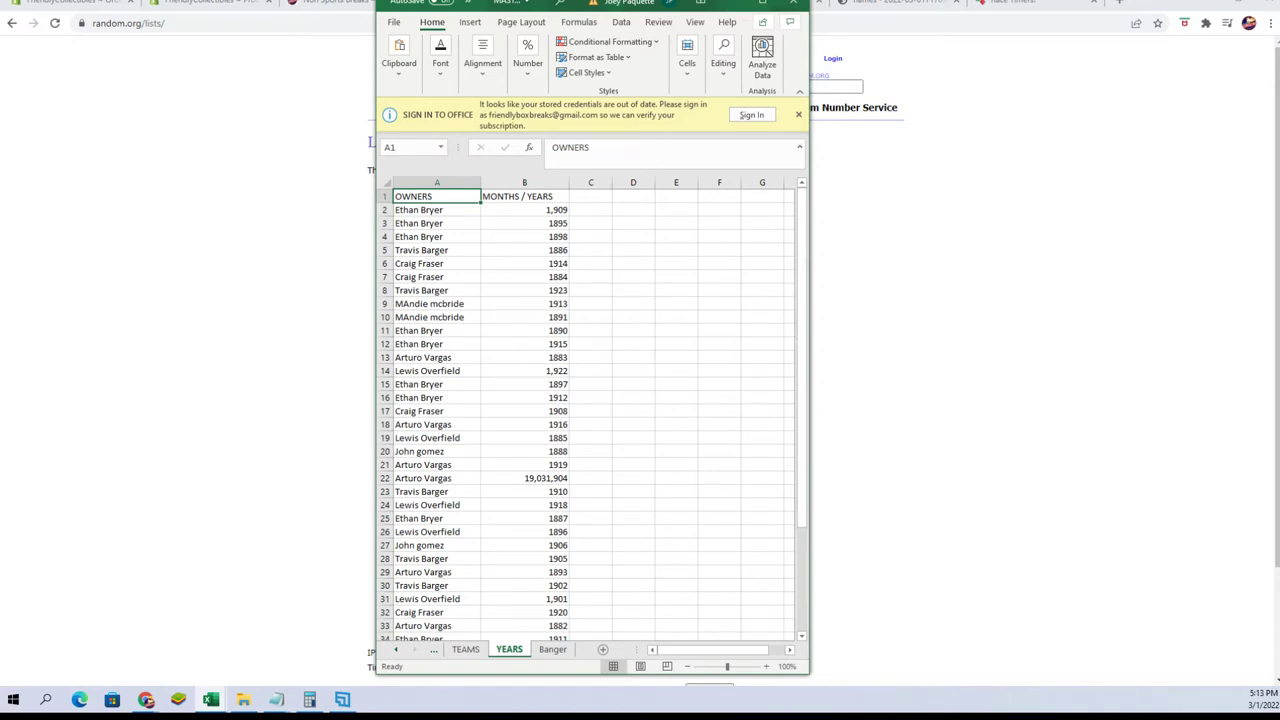